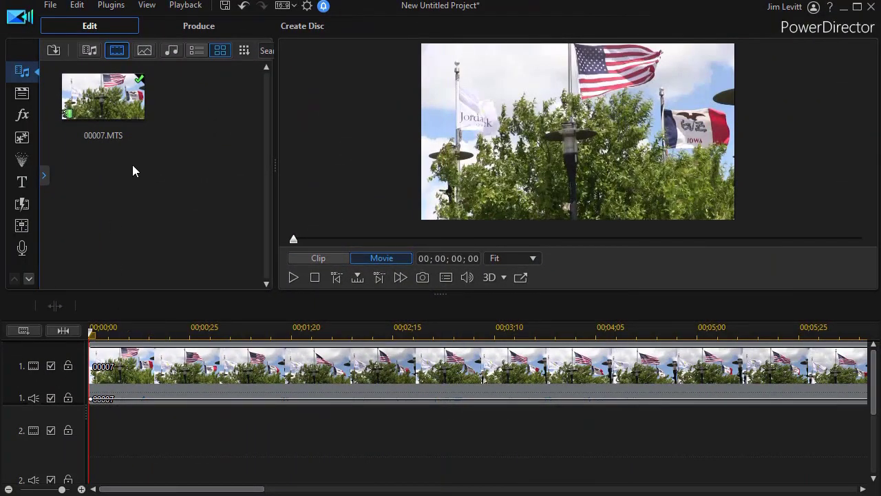
Step: Send the flag clip from the PowerDirector timeline to ColorDirector for colour grading
click(210, 372)
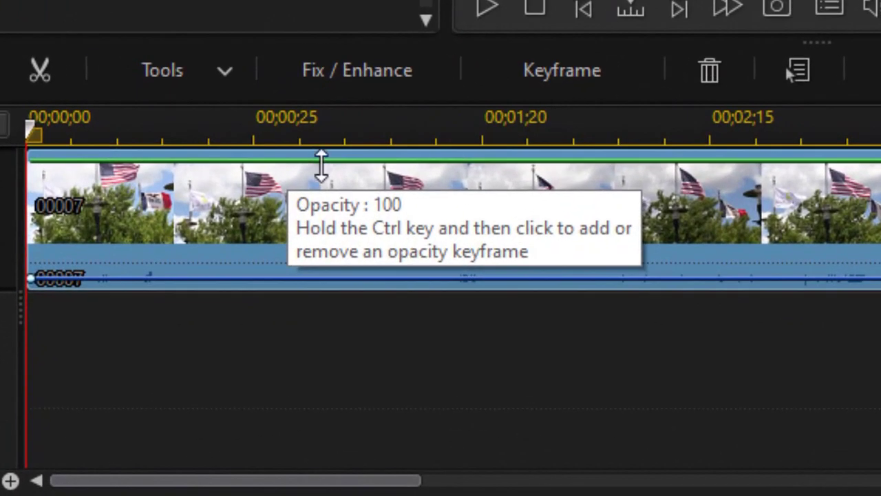
click(225, 71)
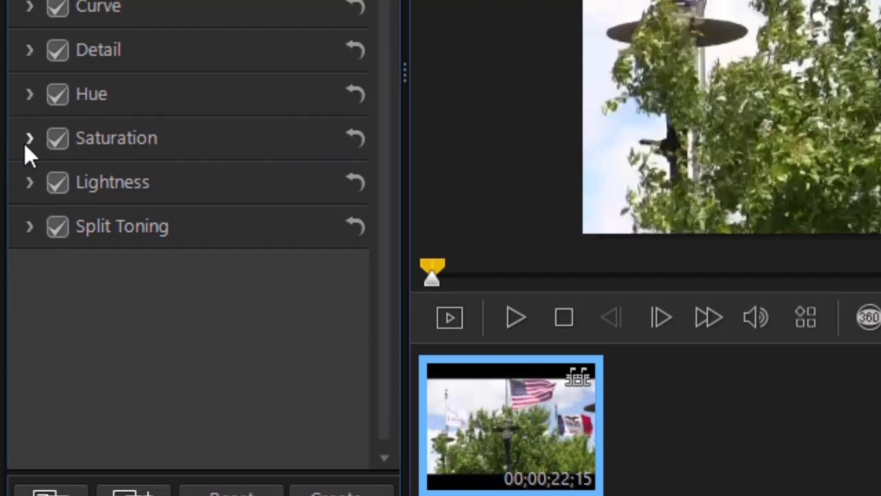
Step: Expand the Saturation section to reveal the Red through Magenta sliders, all at 0
click(26, 142)
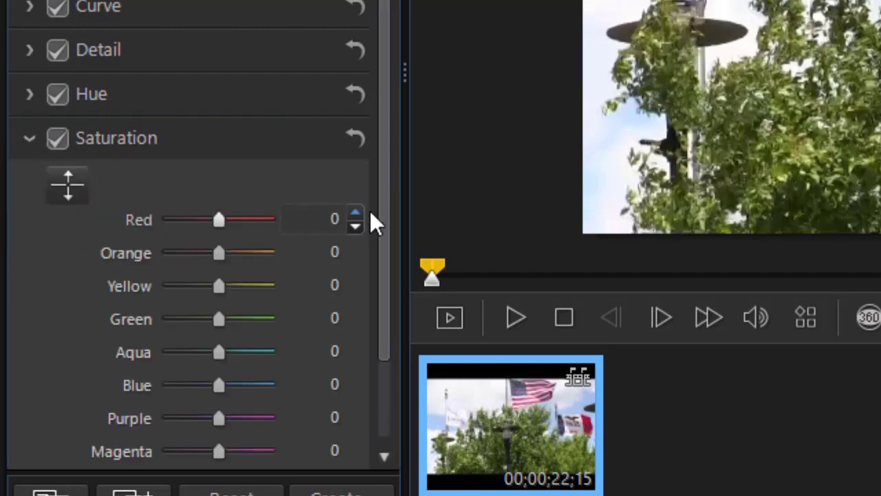
scroll(381, 216, down, 2)
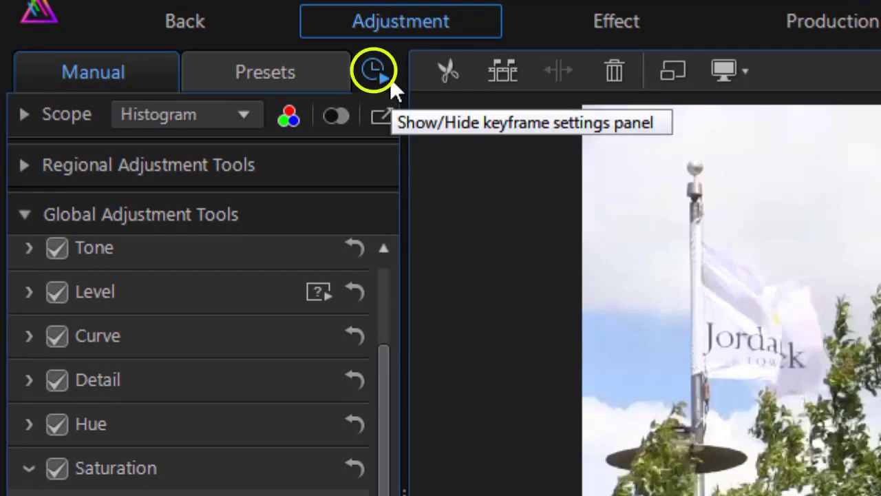
Step: Show the keyframe timeline beside the saturation sliders and adjust its ruler zoom
click(372, 71)
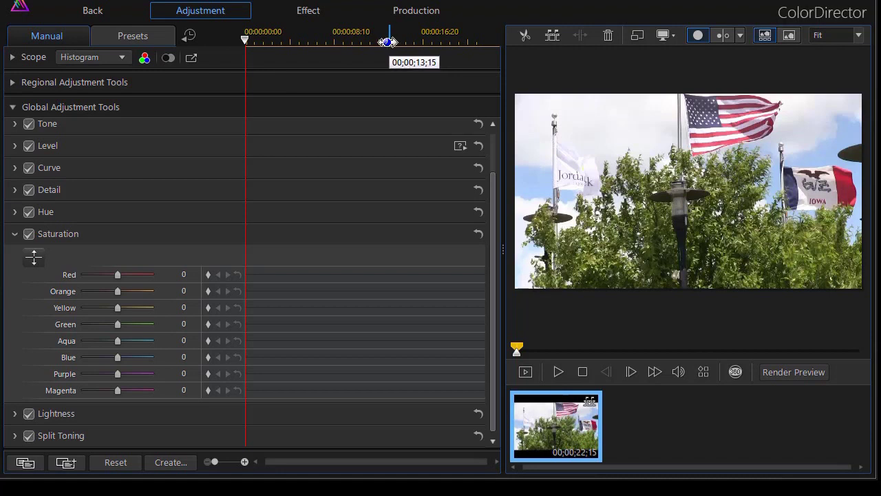
scroll(303, 43, up, 3)
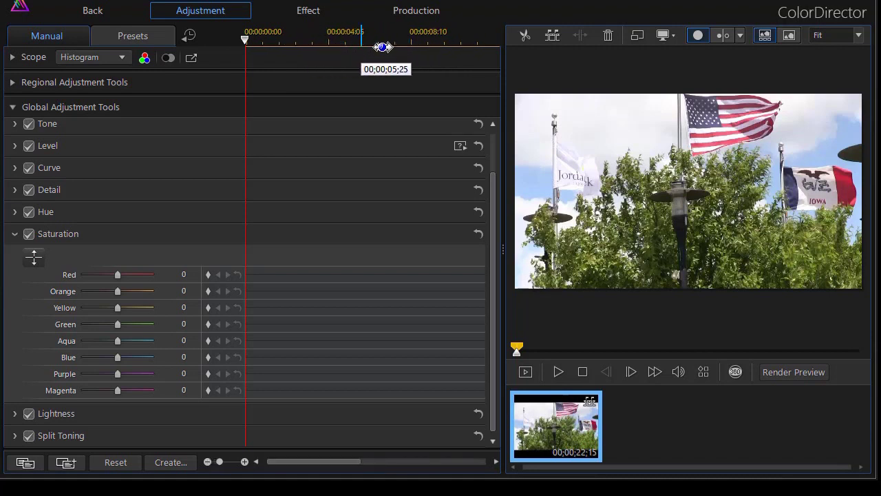
scroll(269, 40, down, 1)
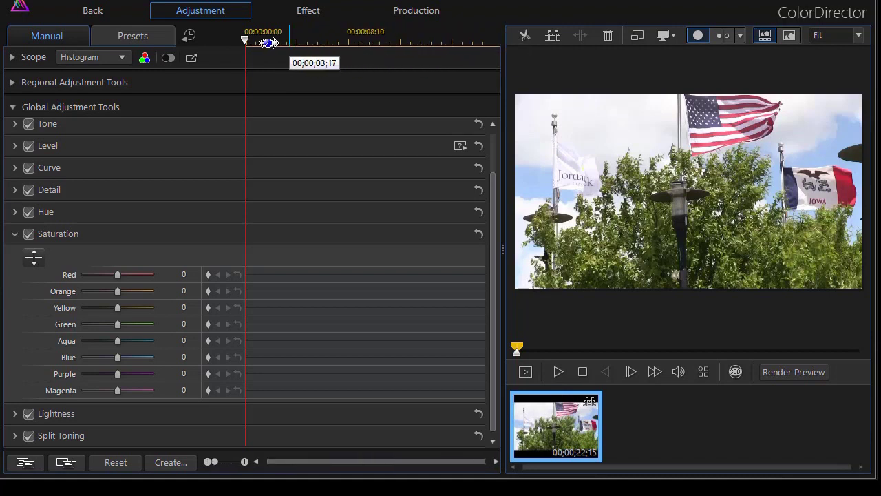
scroll(274, 40, up, 1)
scroll(358, 40, down, 1)
scroll(389, 42, up, 1)
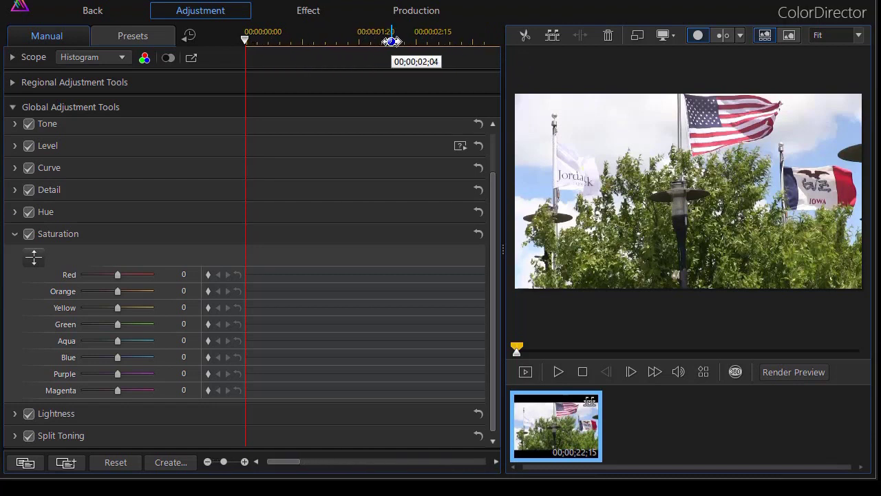
scroll(372, 41, down, 3)
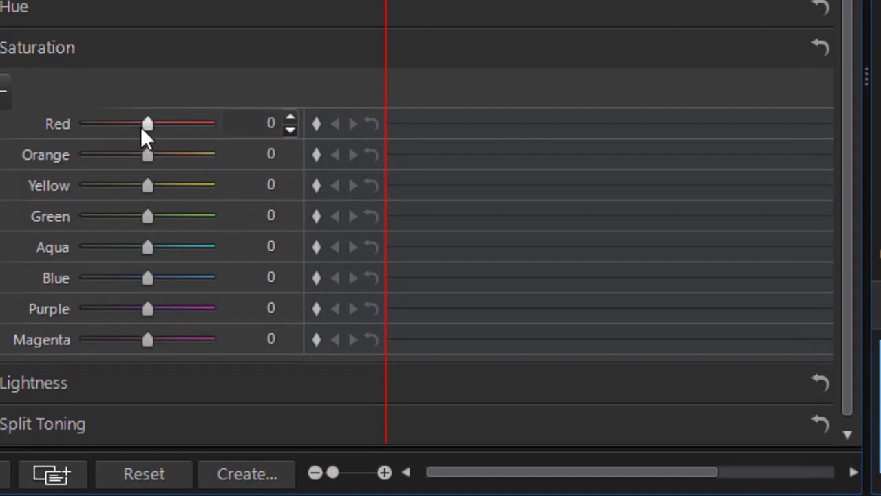
Step: Set all eight saturations (Red through Magenta) to -100 at the clip's start, then play forward
drag(141, 126, 81, 126)
drag(144, 155, 83, 156)
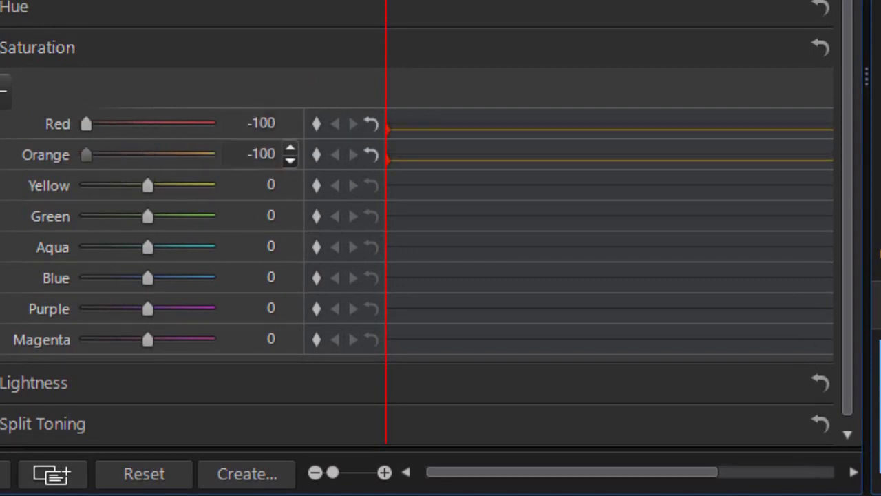
drag(147, 186, 82, 186)
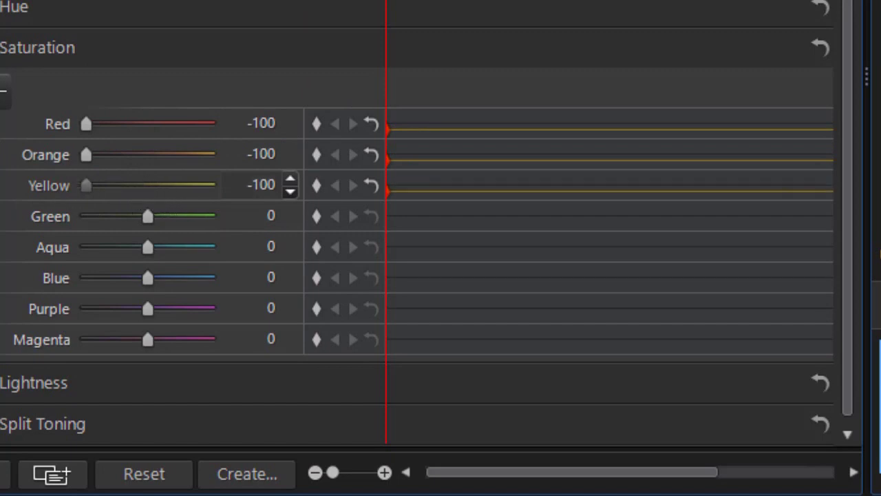
drag(145, 216, 82, 216)
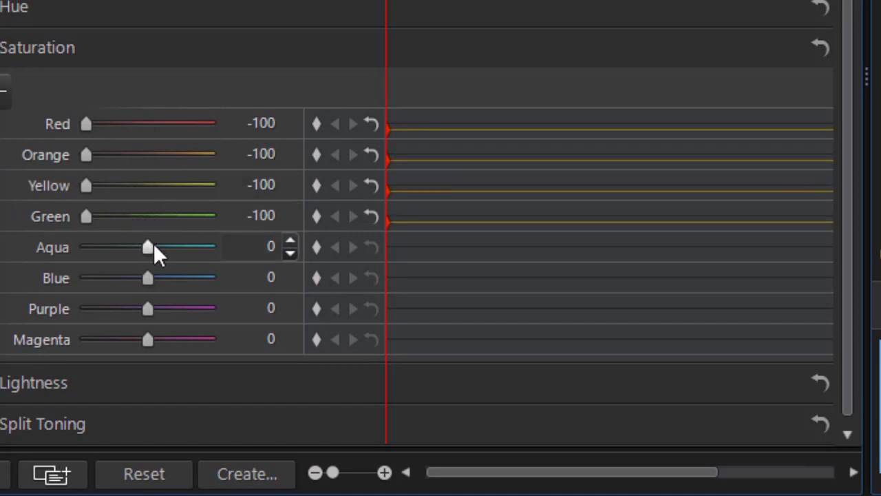
drag(151, 244, 82, 247)
drag(148, 279, 3, 296)
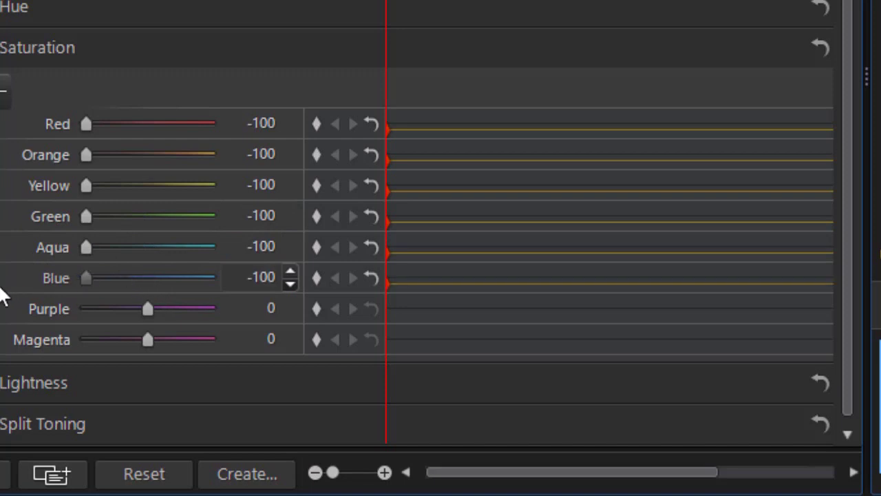
drag(148, 309, 3, 316)
drag(147, 339, 14, 351)
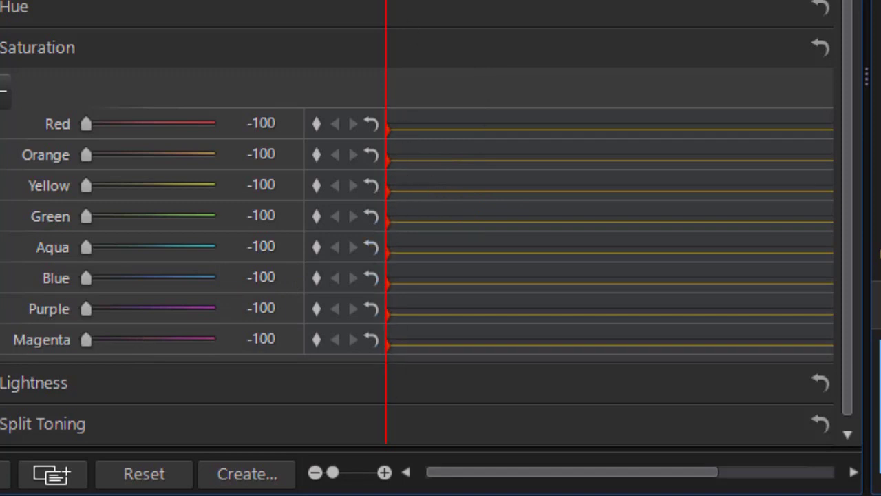
key(space)
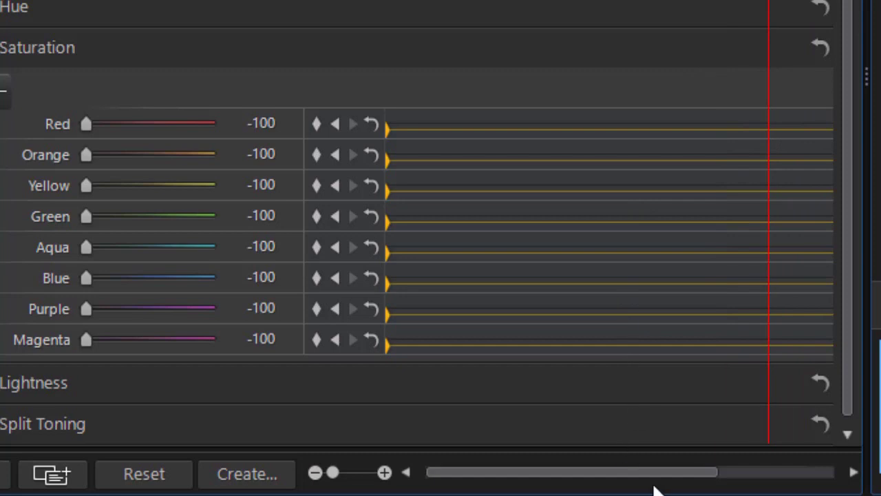
Step: Move the playhead later and bring Red saturation back up to 0 there
drag(647, 473, 842, 480)
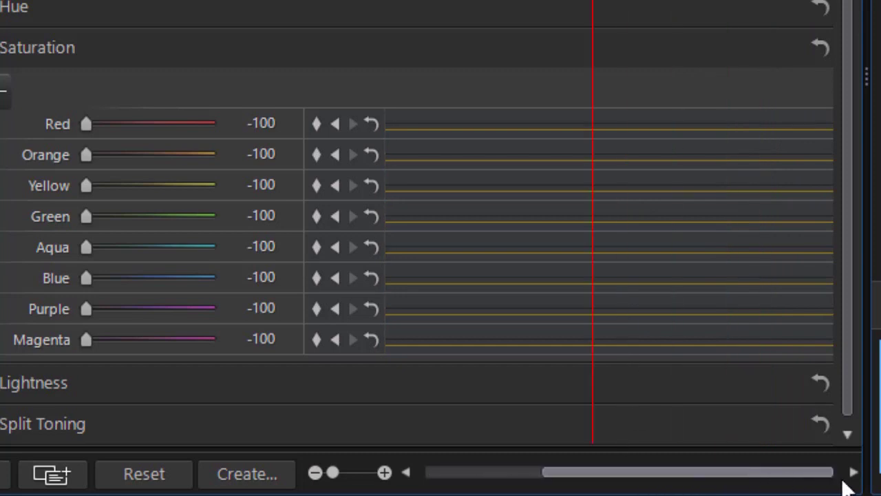
drag(714, 480, 773, 475)
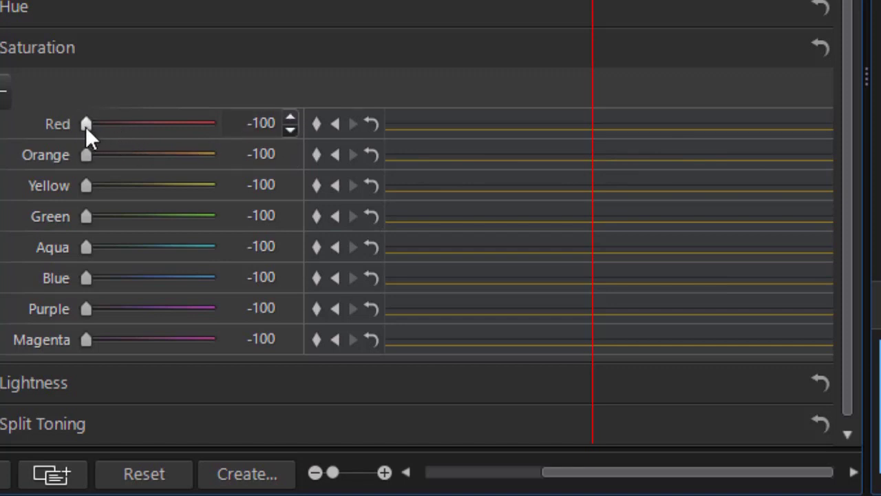
drag(95, 126, 98, 126)
drag(92, 124, 156, 124)
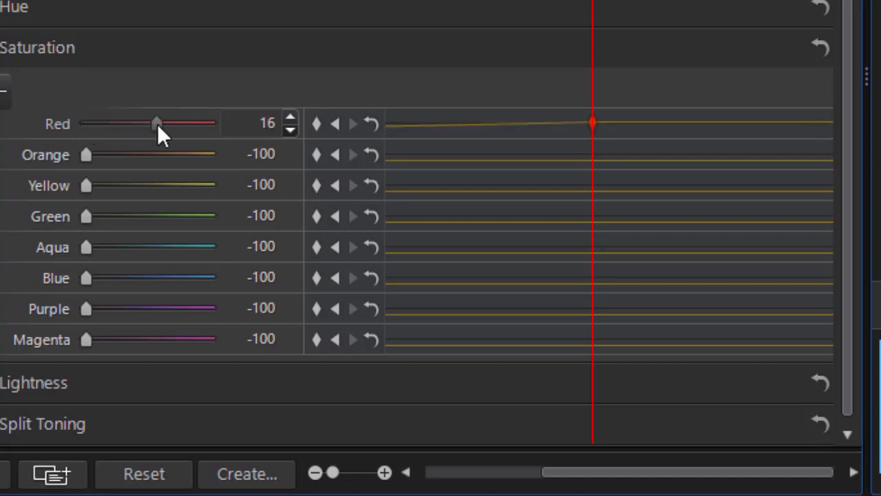
drag(157, 124, 150, 126)
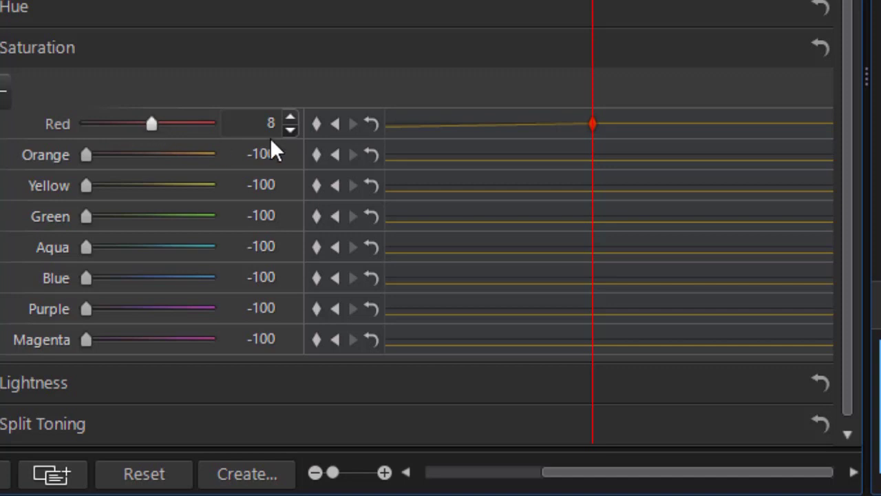
mouse_move(245, 124)
mouse_down()
mouse_move(255, 124)
mouse_move(244, 124)
mouse_up()
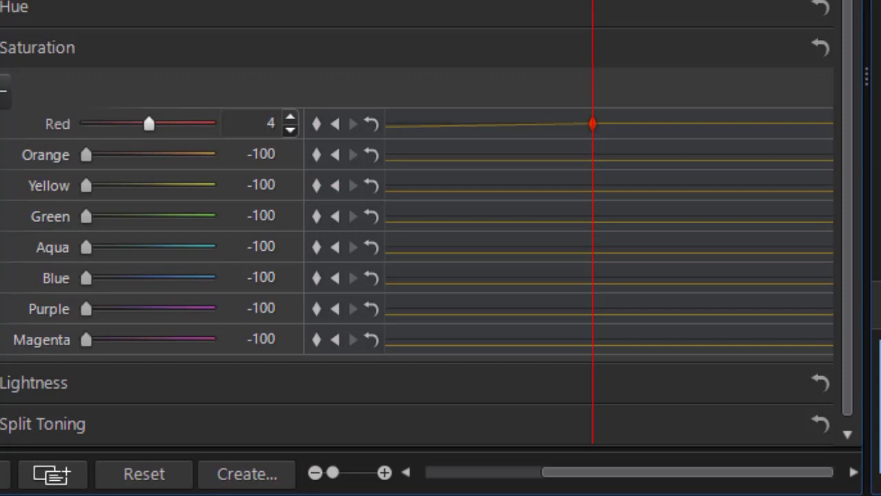
click(291, 129)
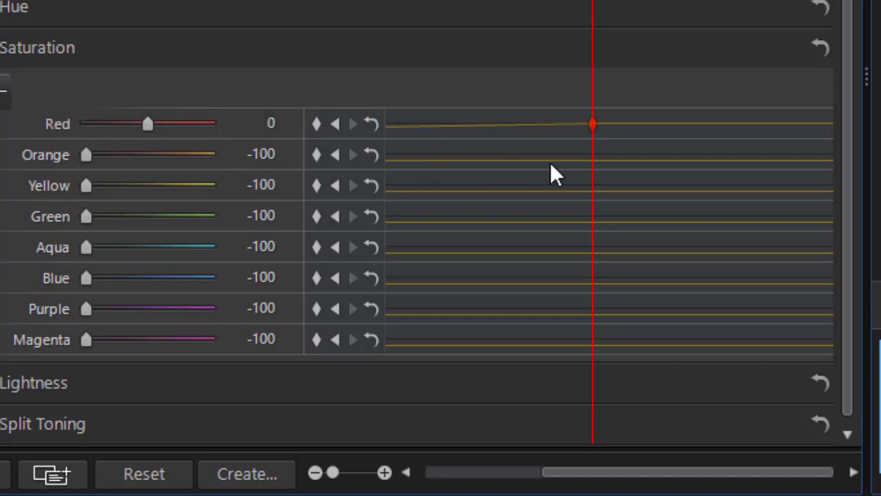
Step: Add -100 keyframes for Orange through Magenta at Red's 0 keyframe position
click(316, 154)
click(317, 278)
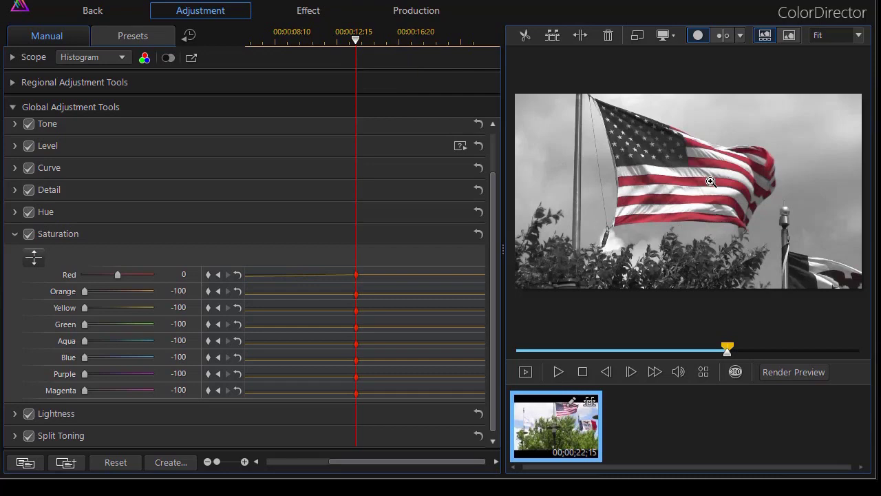
Step: Near the clip's end, raise Orange through Magenta saturation back to about 0
drag(363, 50, 460, 80)
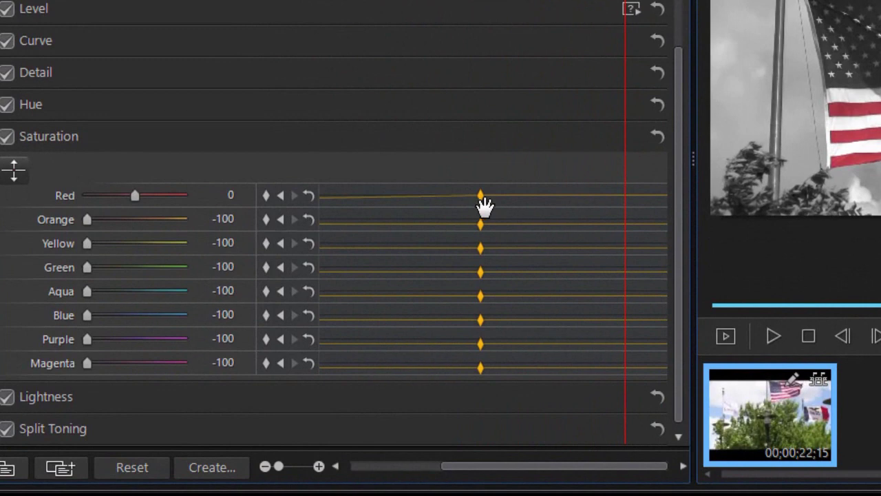
drag(84, 290, 107, 296)
drag(120, 229, 131, 246)
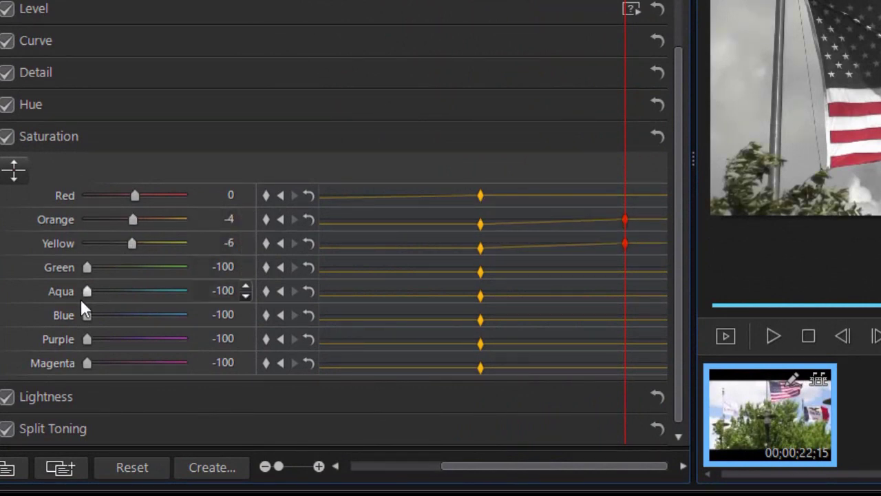
drag(82, 271, 128, 273)
drag(82, 290, 135, 352)
drag(86, 365, 142, 370)
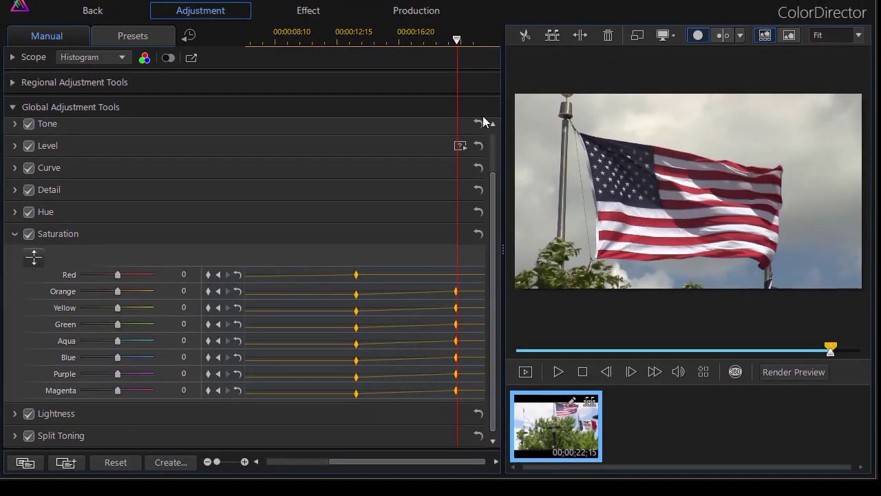
Step: Hide the keyframe panel and replay the clip, scrubbing to about 10 and 17 seconds to check the fade
click(187, 38)
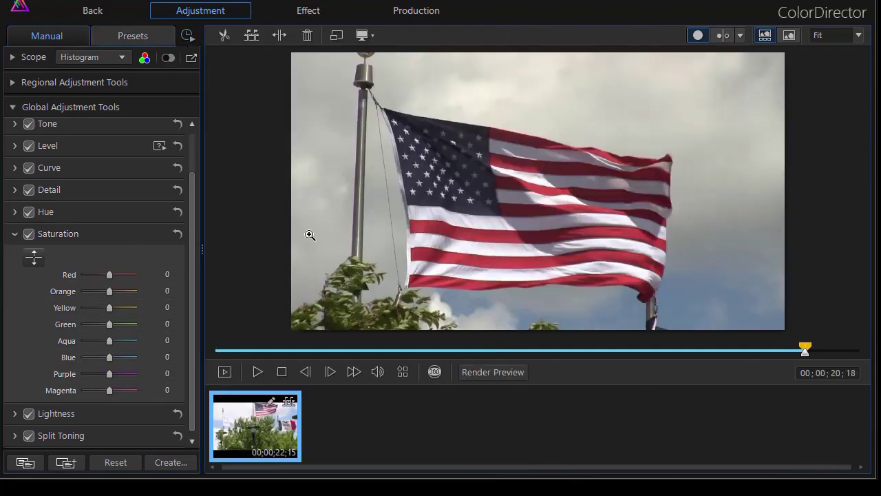
click(282, 373)
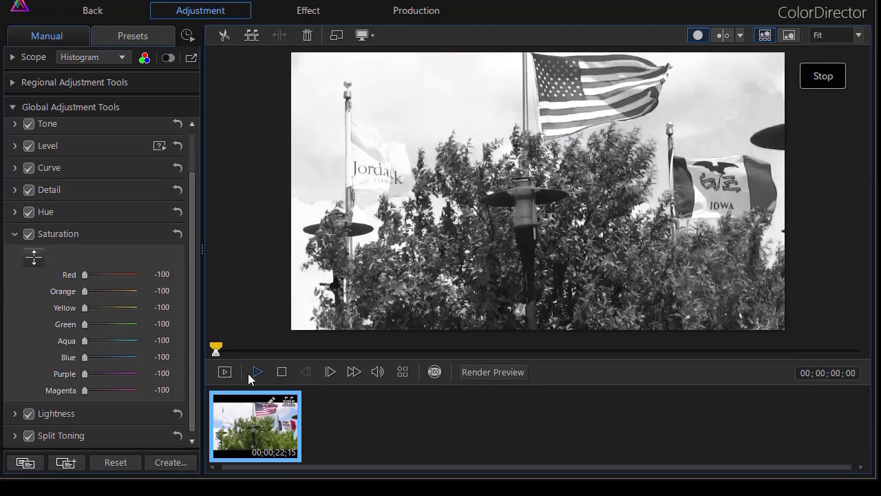
click(258, 372)
click(505, 351)
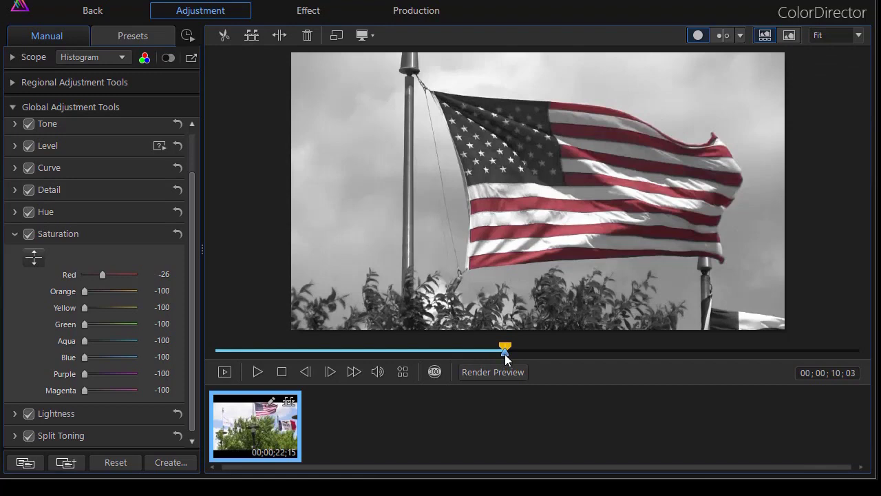
drag(505, 354, 713, 370)
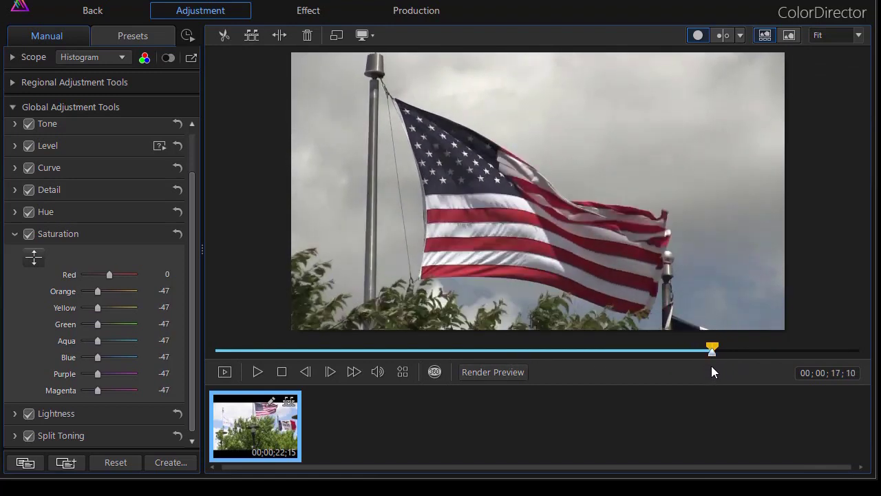